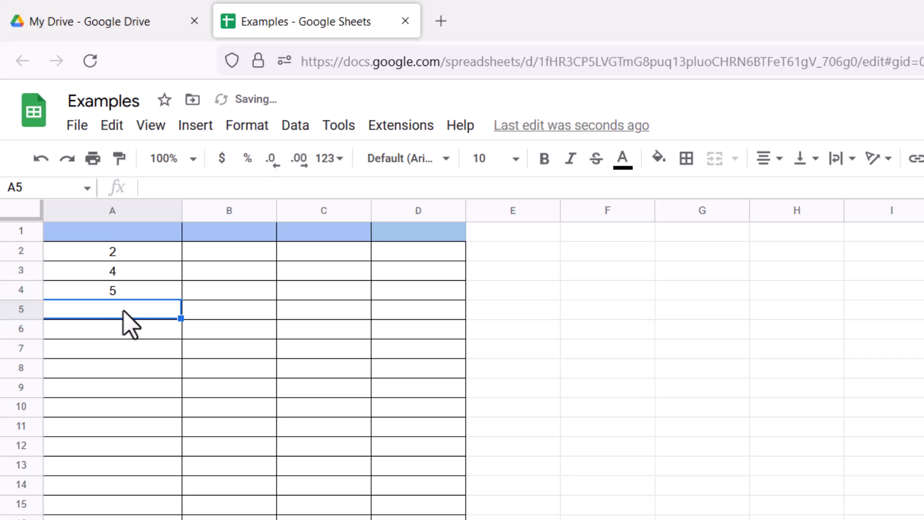
Step: Enter 3 in cell A5, below the existing numbers in column A
{"action": "type", "text": "3"}
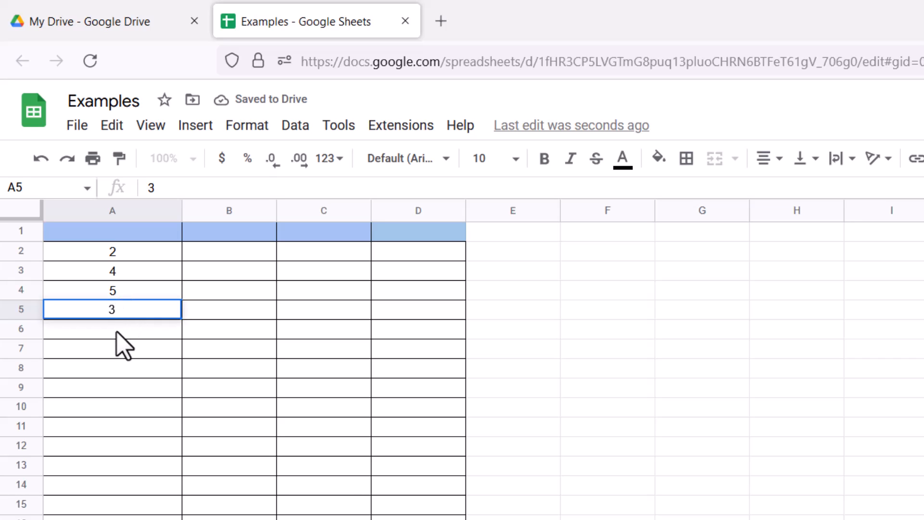
{"action": "key", "text": "Return"}
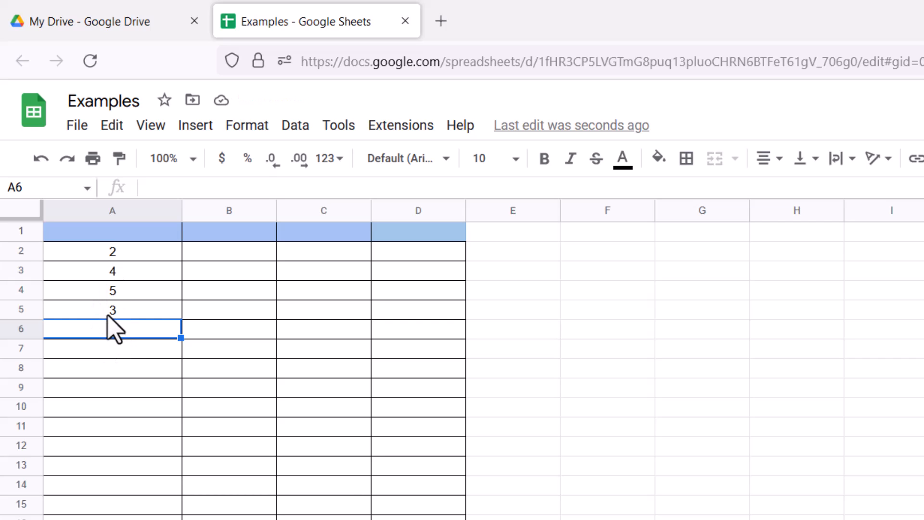
{"action": "left_click", "coordinate": [109, 351]}
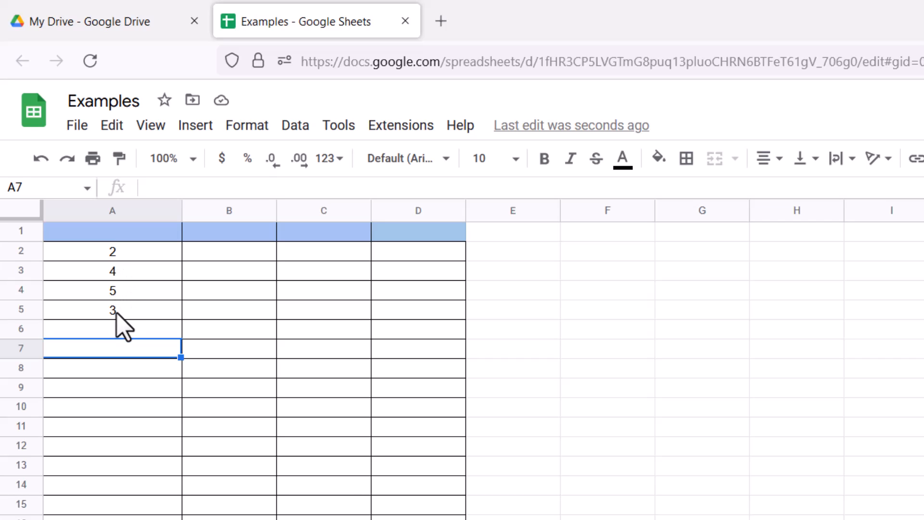
Step: Enter the formula =SORTN(A2:A5,3) in cell B2 to return the first three sorted values
{"action": "left_click", "coordinate": [221, 254]}
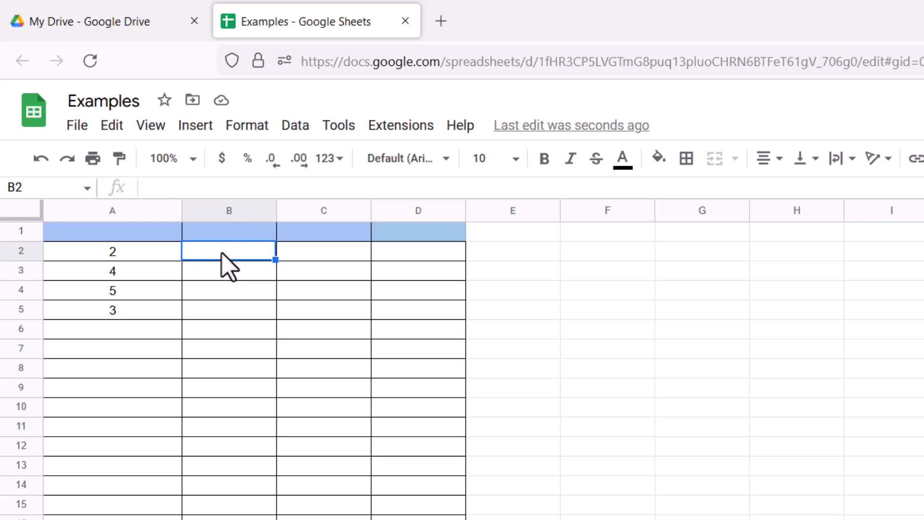
{"action": "left_click", "coordinate": [182, 188]}
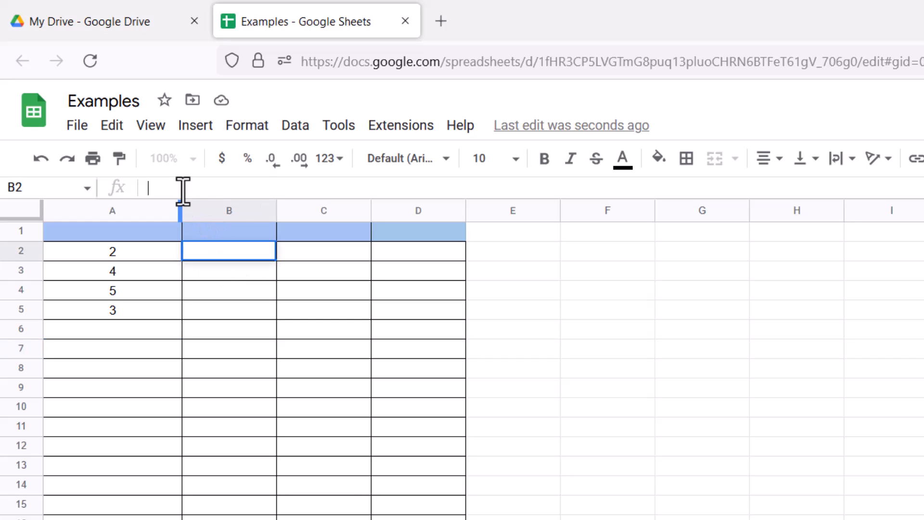
{"action": "type", "text": "="}
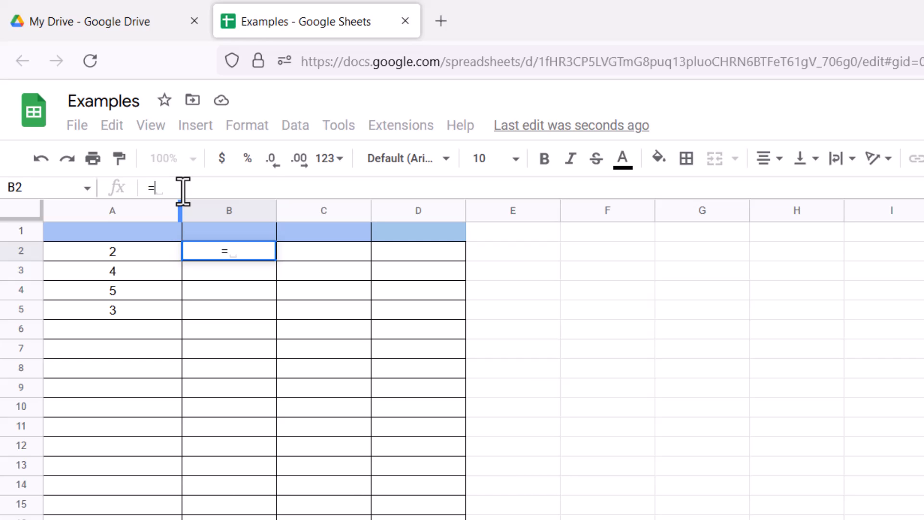
{"action": "type", "text": "SORTN"}
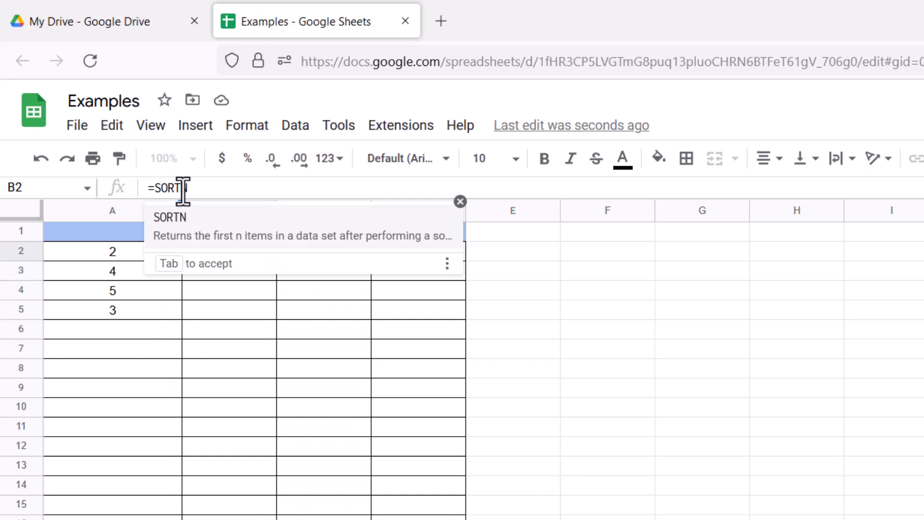
{"action": "type", "text": "("}
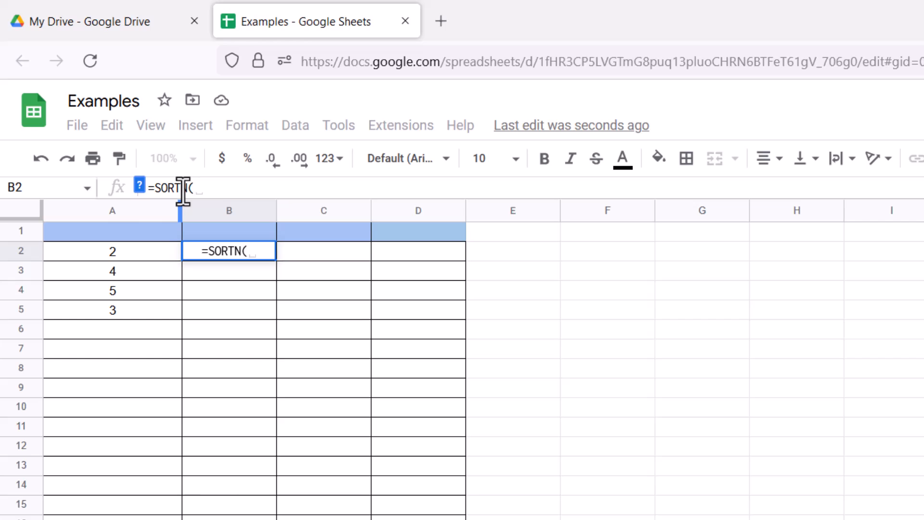
{"action": "type", "text": "A2:"}
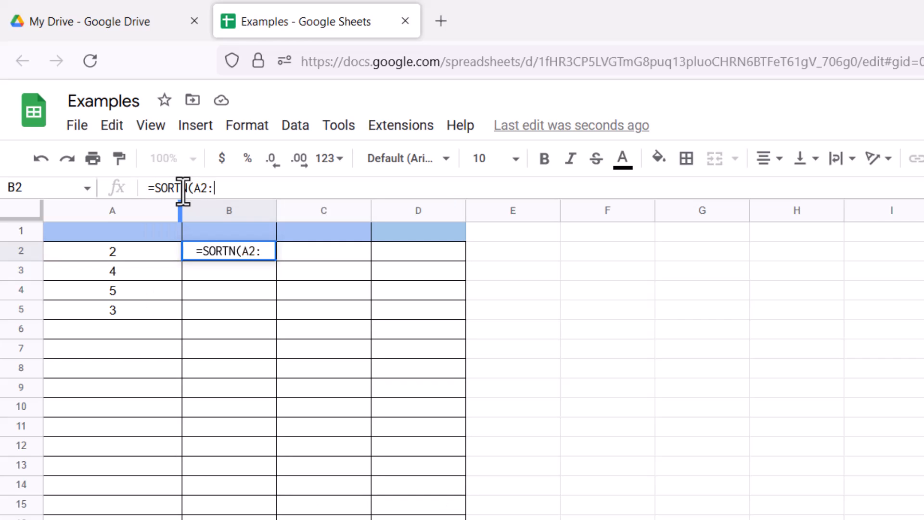
{"action": "type", "text": "A5, "}
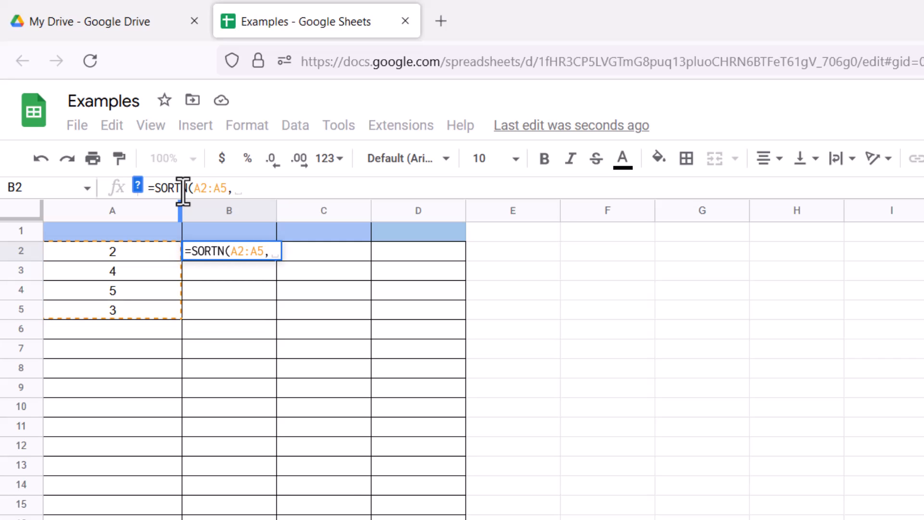
{"action": "type", "text": "3"}
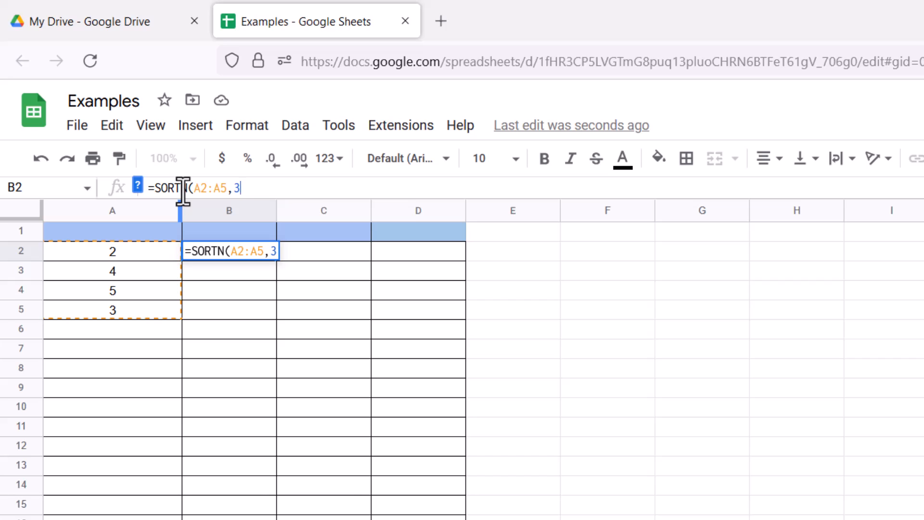
{"action": "type", "text": ")"}
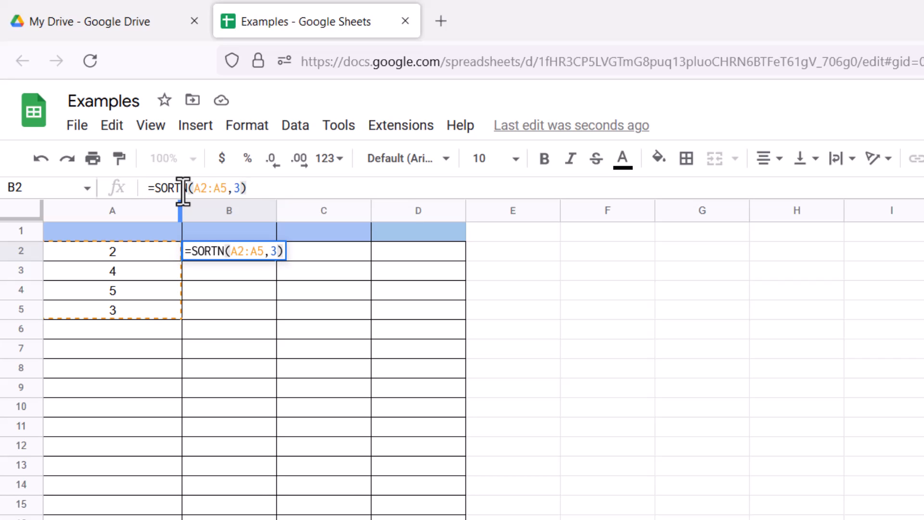
{"action": "key", "text": "Return"}
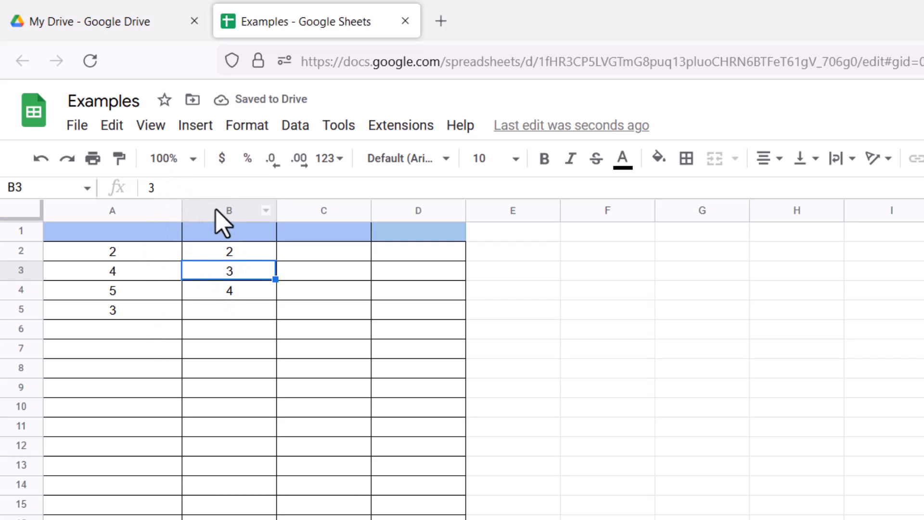
Step: Change the number of items in B2's SORTN formula to 4
{"action": "left_click", "coordinate": [234, 256]}
{"action": "left_click", "coordinate": [237, 187]}
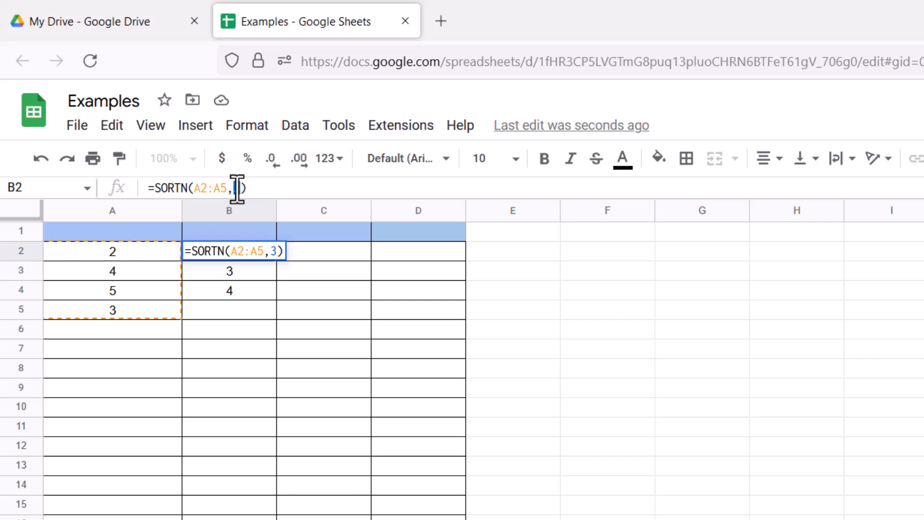
{"action": "double_click", "coordinate": [239, 187]}
{"action": "type", "text": "4"}
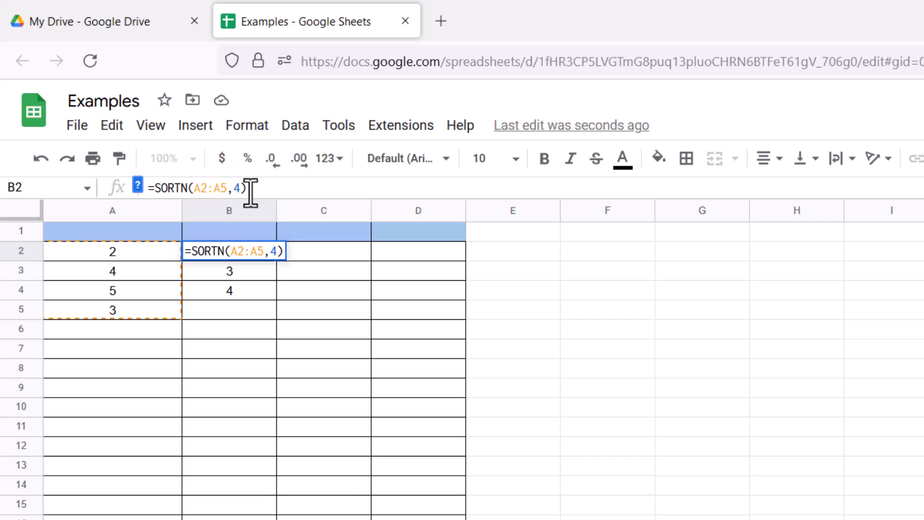
{"action": "key", "text": "Return"}
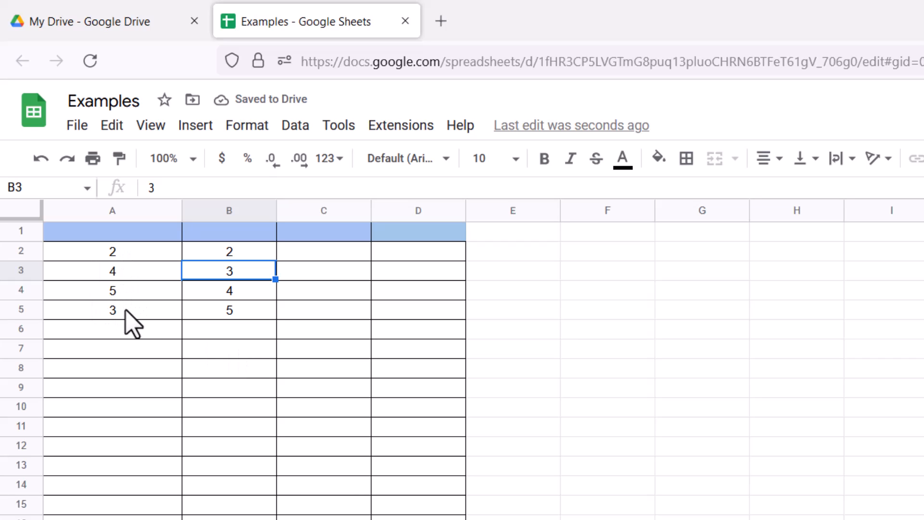
Step: Clear the results in B2:B5 and extend the column A data with 7, 6 and 10 in A6:A8
{"action": "left_click_drag", "start_coordinate": [240, 310], "coordinate": [236, 255]}
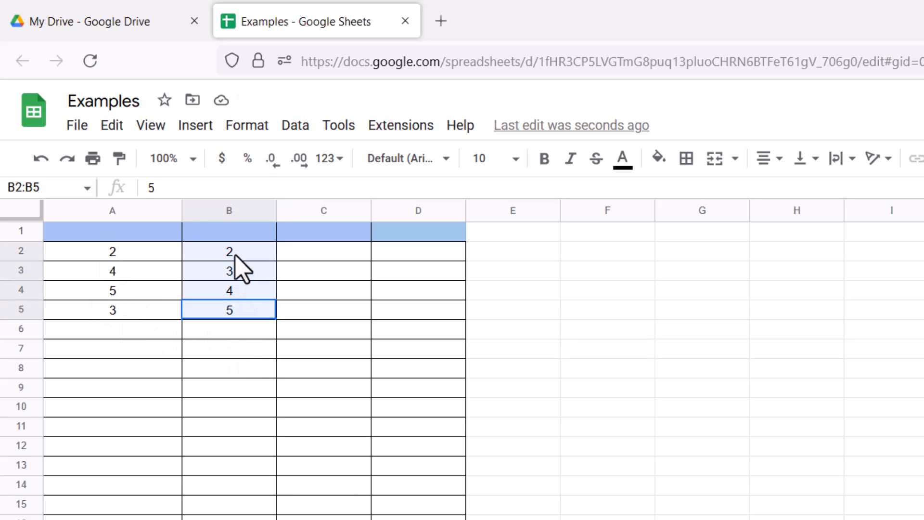
{"action": "key", "text": "Delete"}
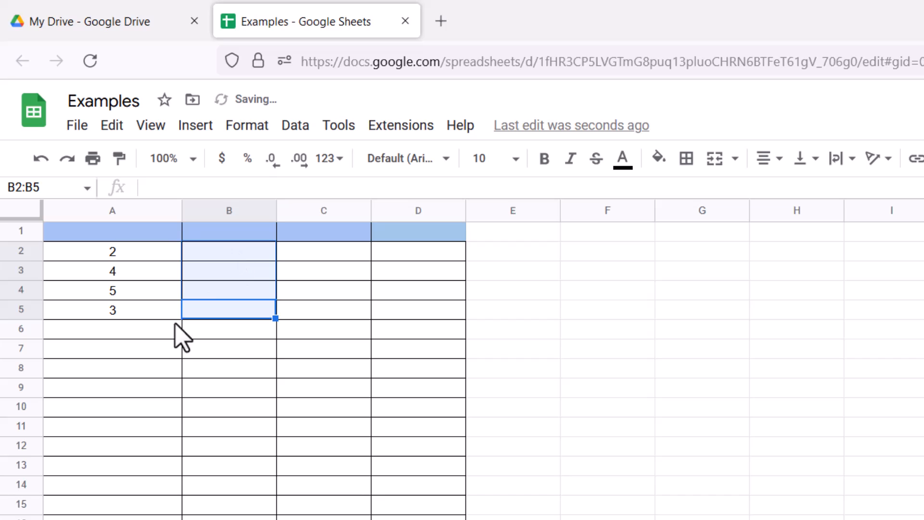
{"action": "left_click", "coordinate": [133, 336]}
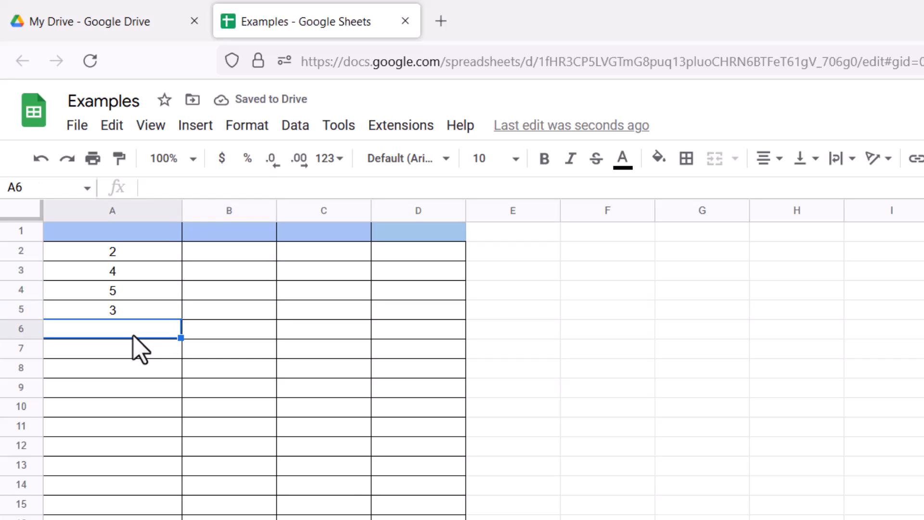
{"action": "type", "text": "7"}
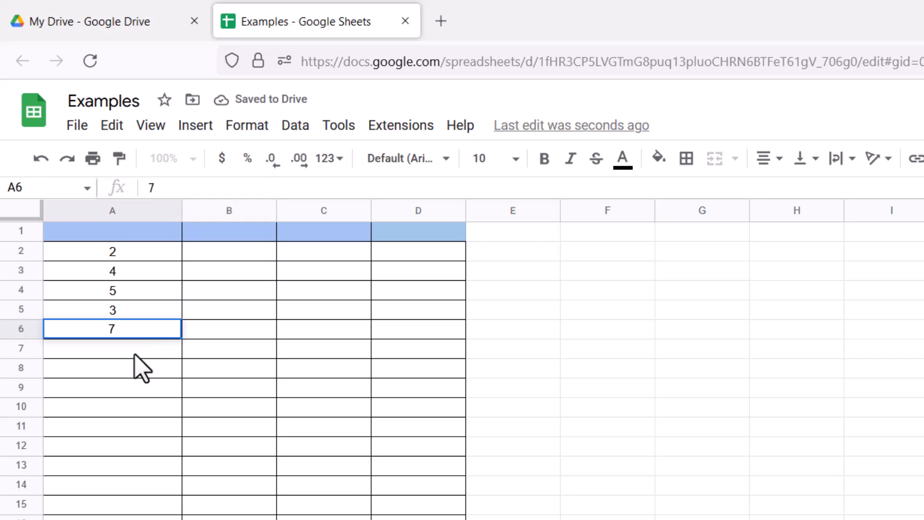
{"action": "key", "text": "Return"}
{"action": "type", "text": "6"}
{"action": "key", "text": "Return"}
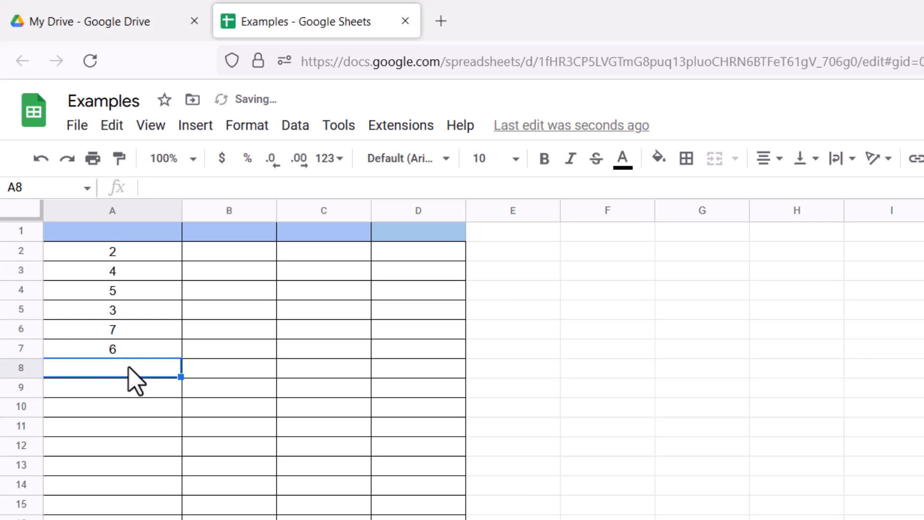
{"action": "type", "text": "10"}
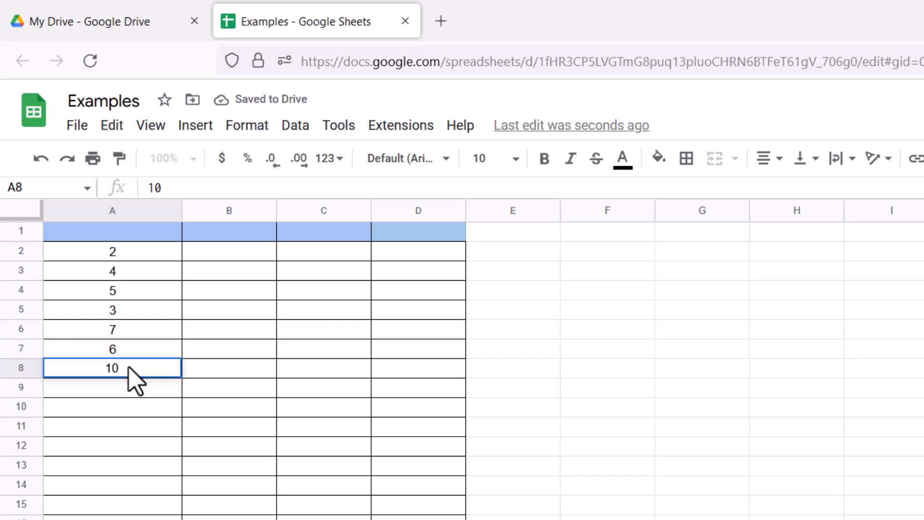
Step: Enter the formula =SORTN(A2:A8,5) in cell B2 to return the first five sorted values
{"action": "left_click", "coordinate": [180, 254]}
{"action": "left_click", "coordinate": [208, 255]}
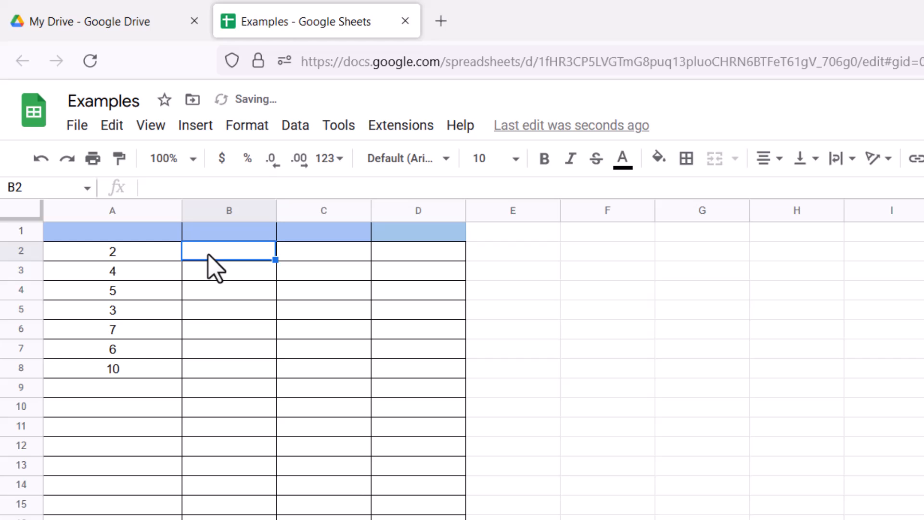
{"action": "type", "text": "=SO"}
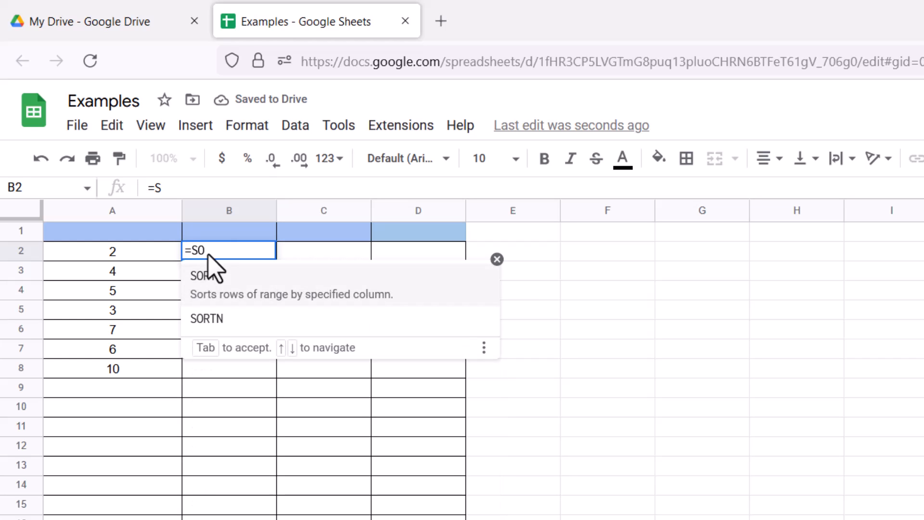
{"action": "type", "text": "RTN("}
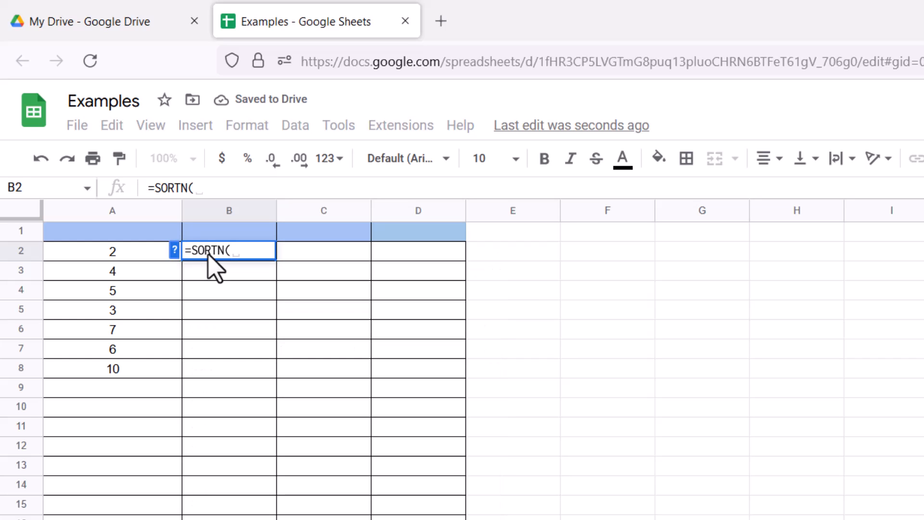
{"action": "type", "text": "A2:"}
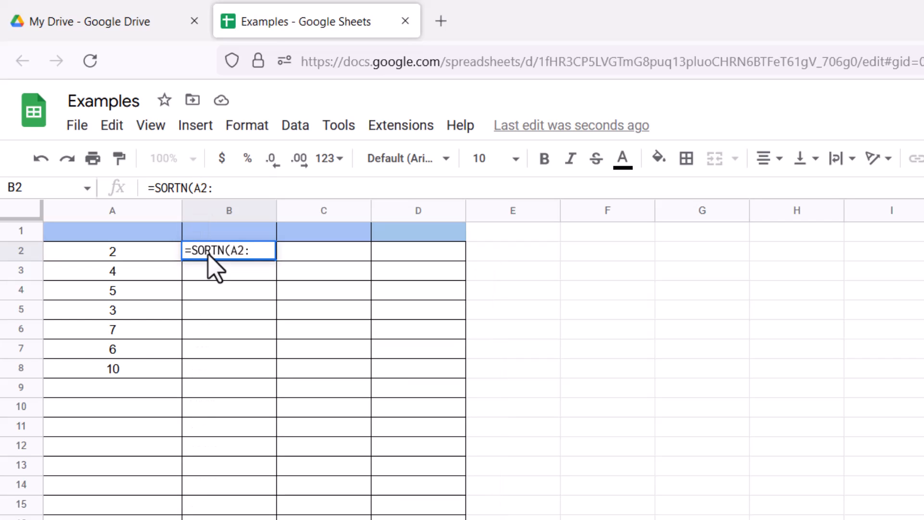
{"action": "type", "text": "A8"}
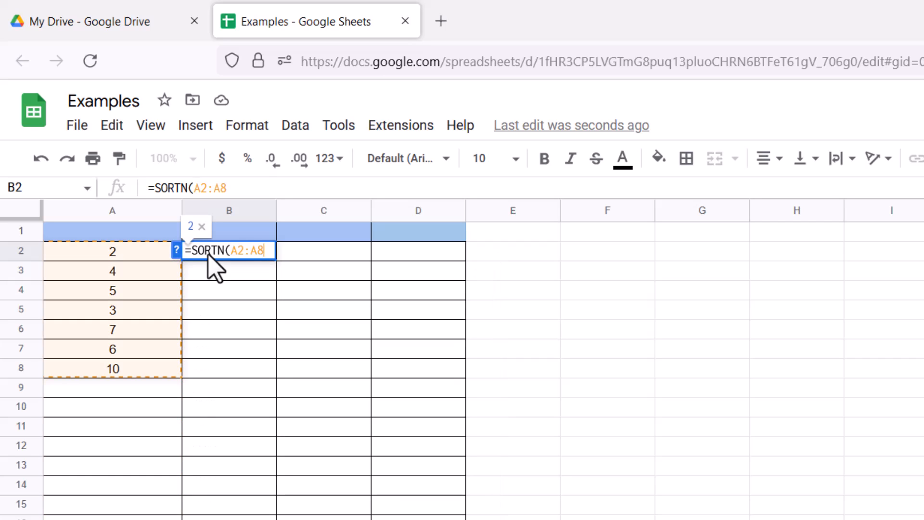
{"action": "type", "text": ", "}
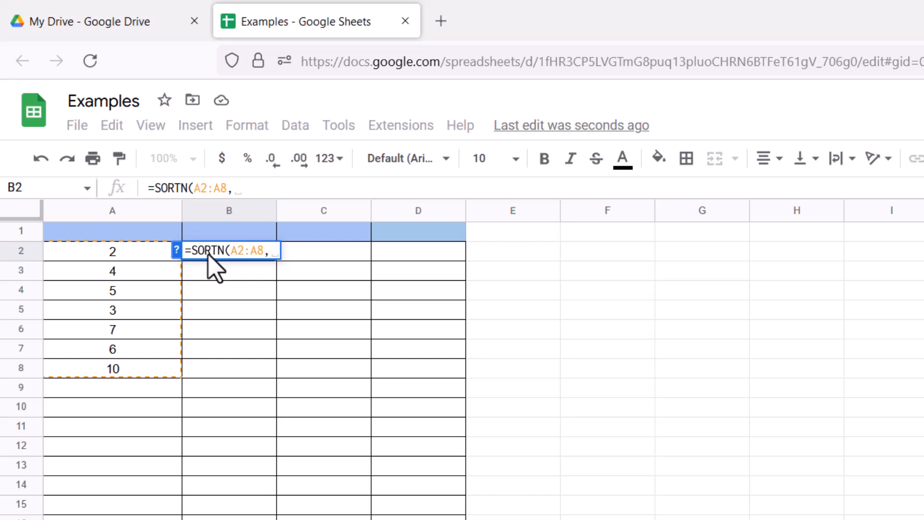
{"action": "type", "text": "5)"}
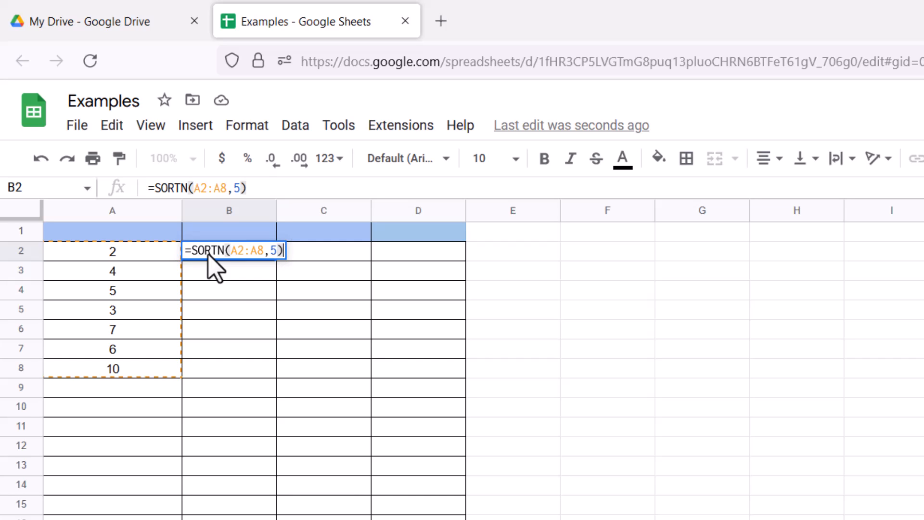
{"action": "key", "text": "Return"}
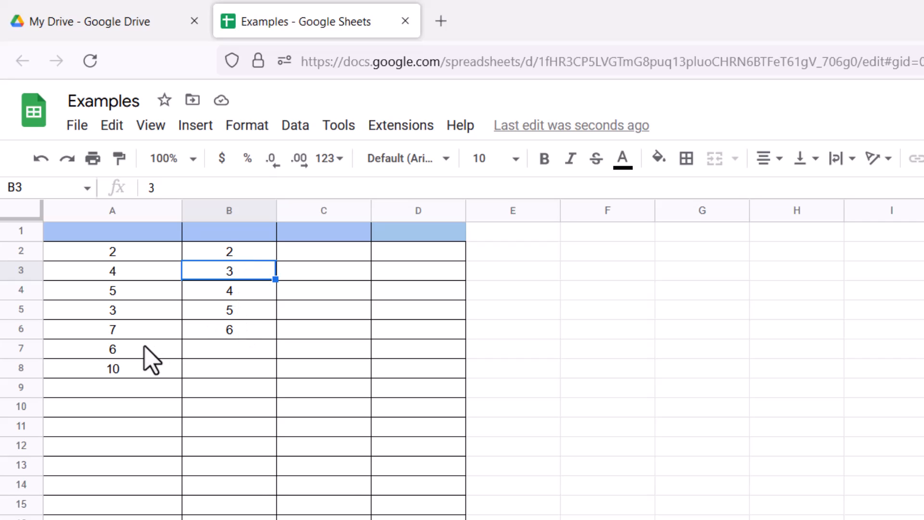
Step: Add two duplicate values to the column A data by entering 6 in cells A9 and A10
{"action": "left_click", "coordinate": [120, 391]}
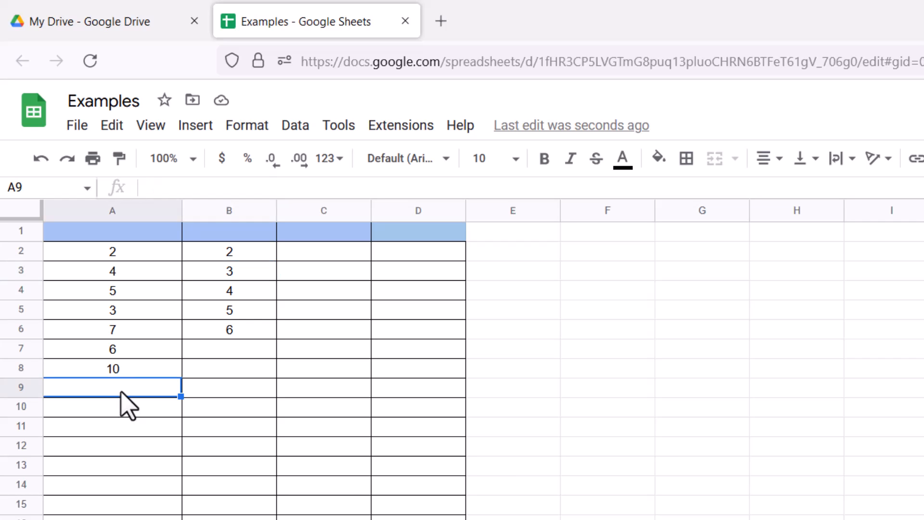
{"action": "type", "text": "6"}
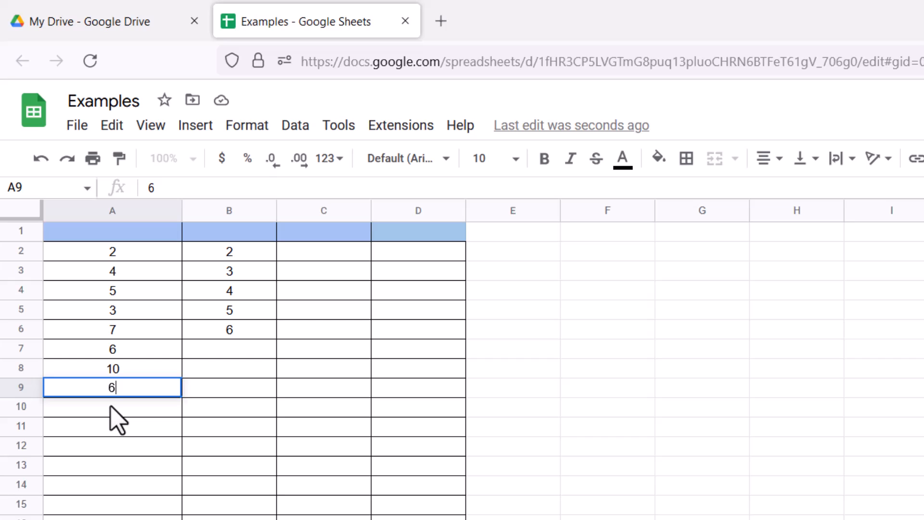
{"action": "key", "text": "Return"}
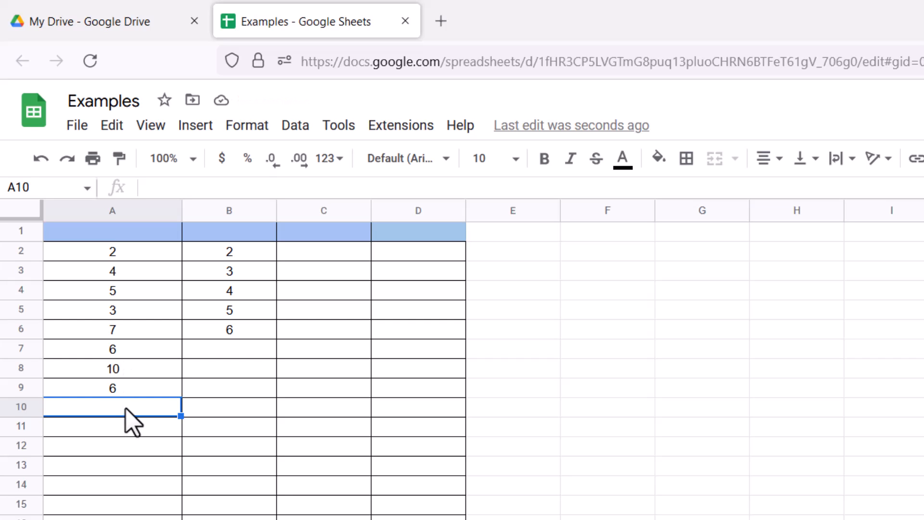
{"action": "type", "text": "6"}
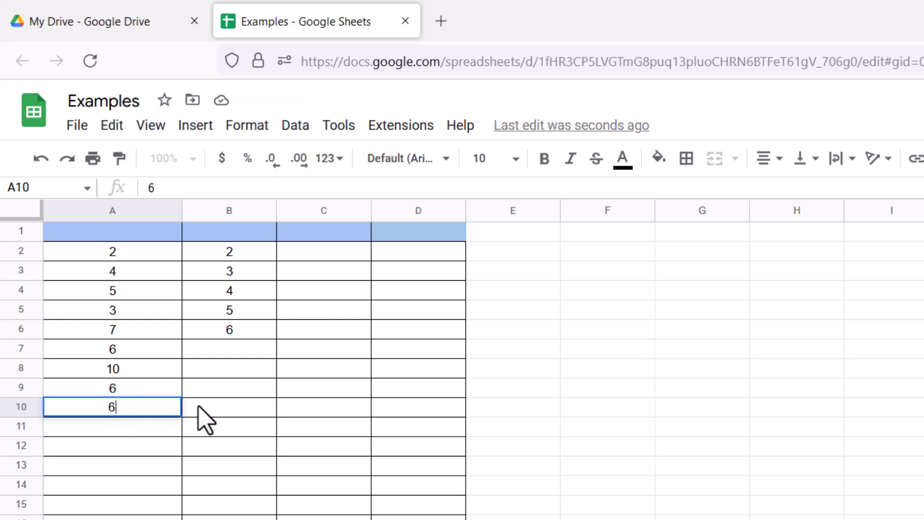
Step: Clear the results in B2:B6 and write =SORTN(A2:A10,2,1) in cell B2
{"action": "left_click_drag", "start_coordinate": [235, 252], "coordinate": [243, 336]}
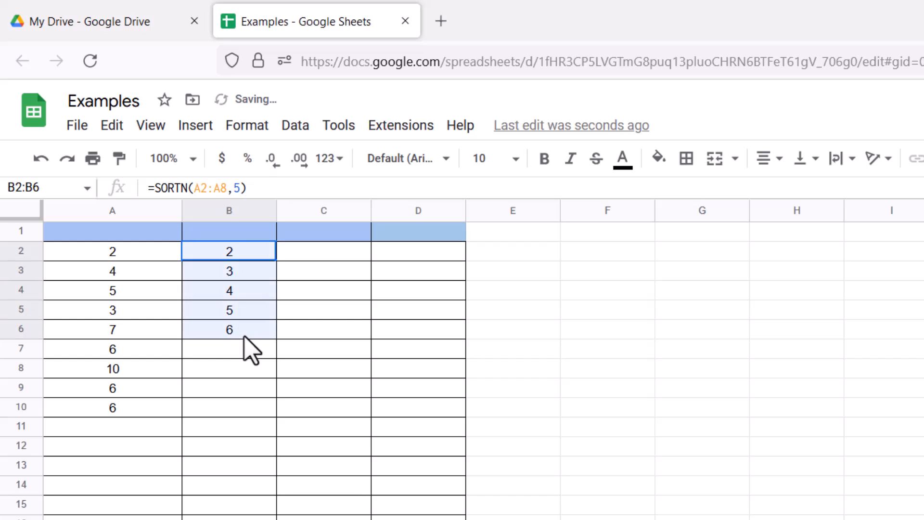
{"action": "key", "text": "Delete"}
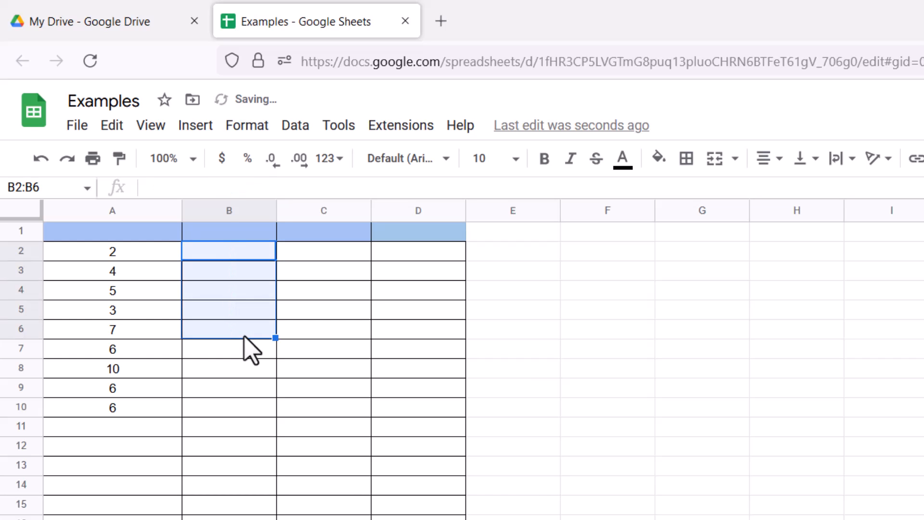
{"action": "left_click", "coordinate": [208, 192]}
{"action": "type", "text": "="}
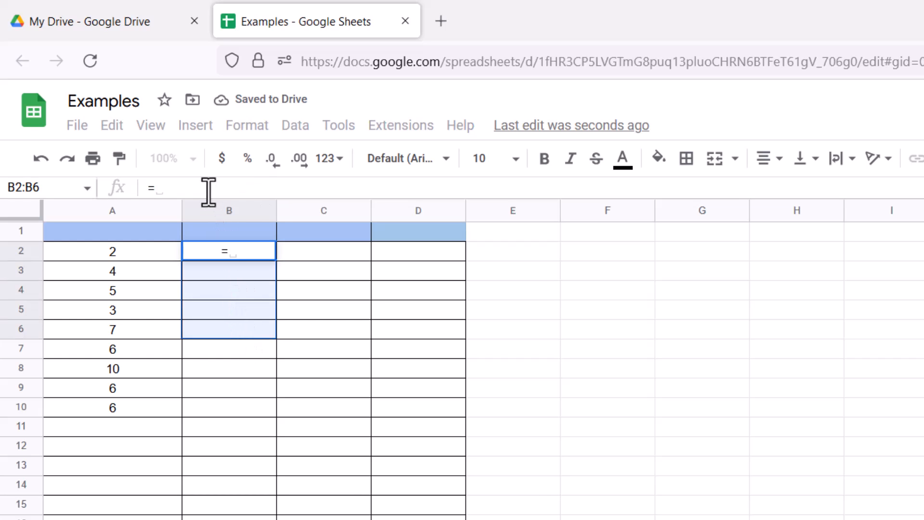
{"action": "type", "text": "SORTN"}
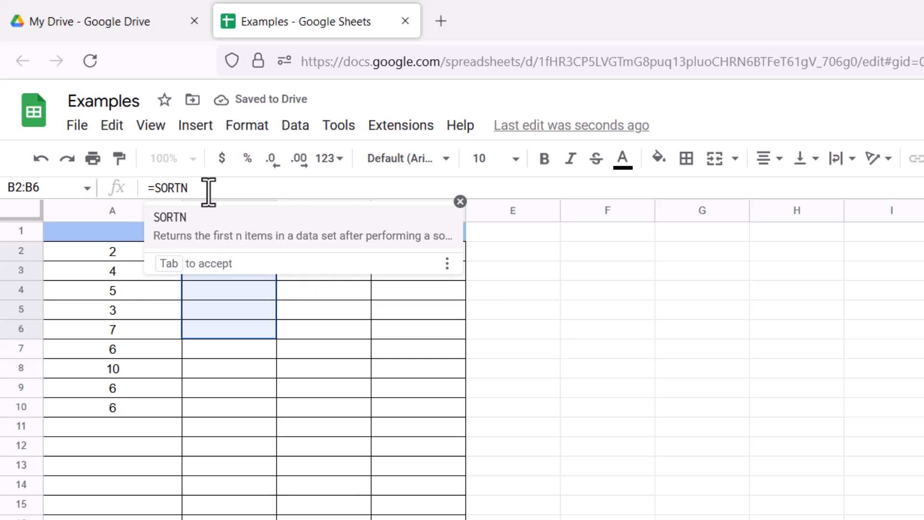
{"action": "type", "text": "(A2:"}
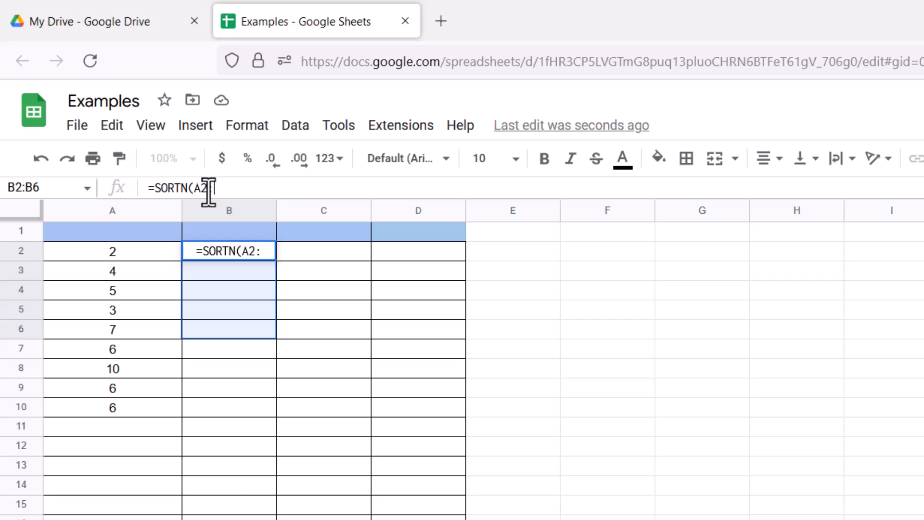
{"action": "type", "text": "A10"}
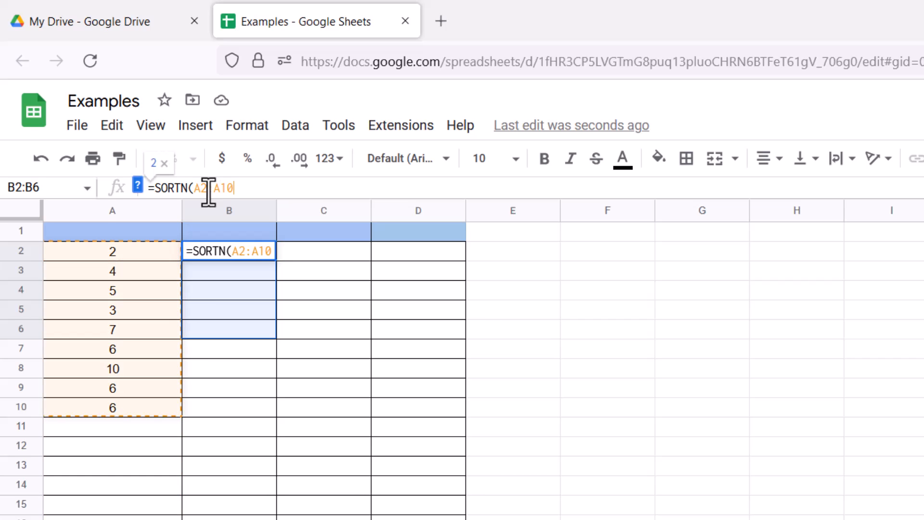
{"action": "type", "text": ","}
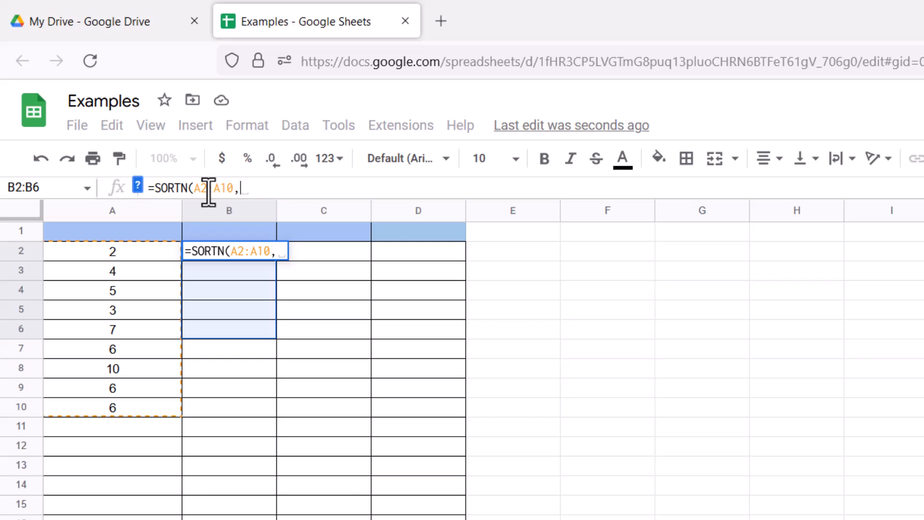
{"action": "type", "text": "2,1"}
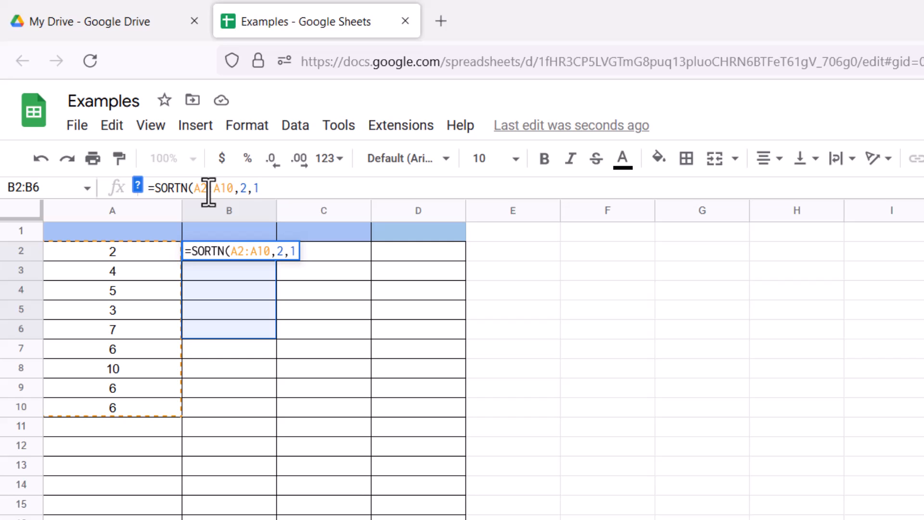
{"action": "type", "text": ")"}
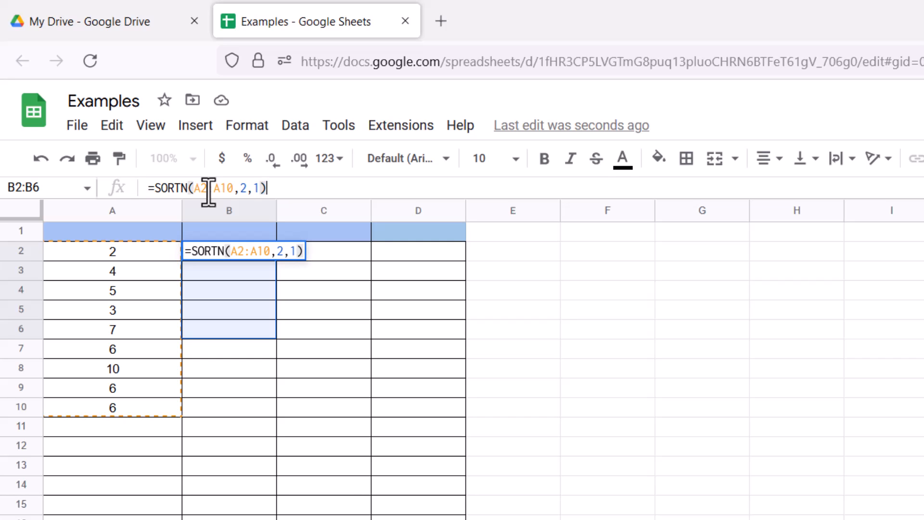
Step: Change the number of items to 6 so that B2's formula is entered as =SORTN(A2:A10,6,1)
{"action": "key", "text": "BackSpace"}
{"action": "key", "text": "BackSpace"}
{"action": "key", "text": "BackSpace"}
{"action": "key", "text": "BackSpace"}
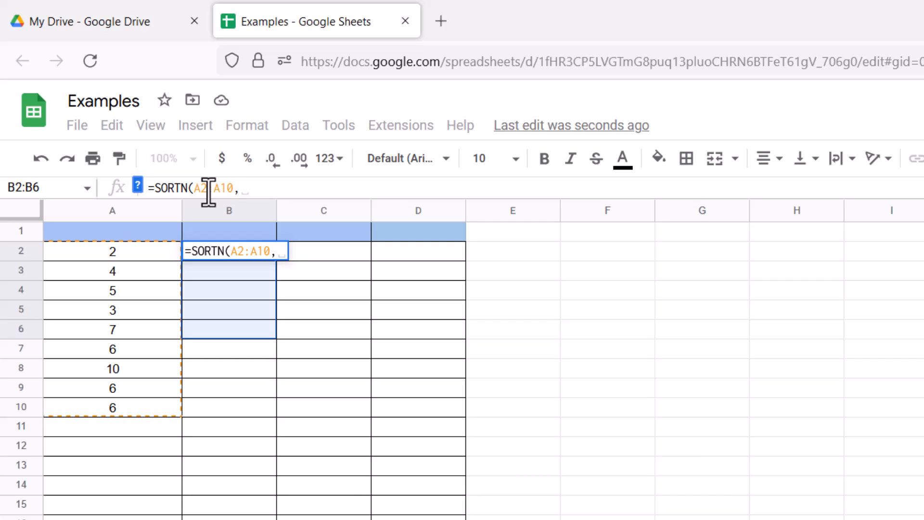
{"action": "type", "text": "6,"}
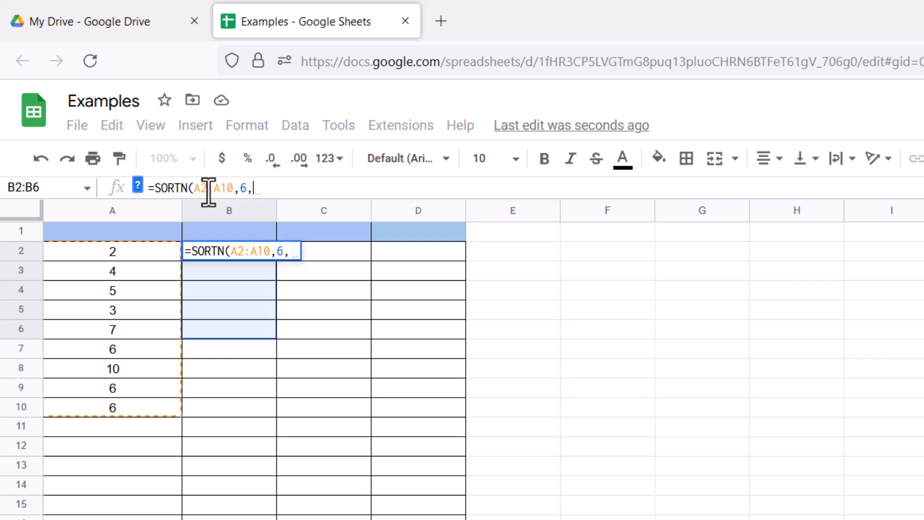
{"action": "type", "text": "1)"}
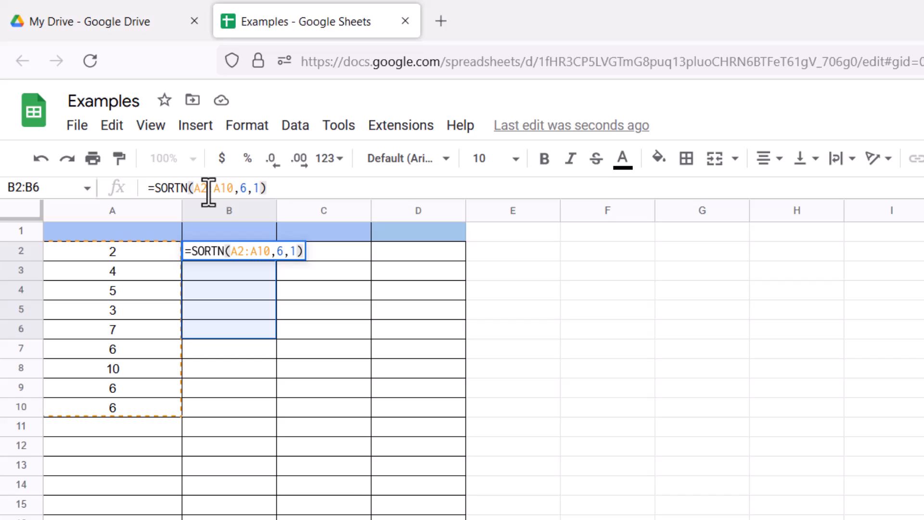
{"action": "key", "text": "Return"}
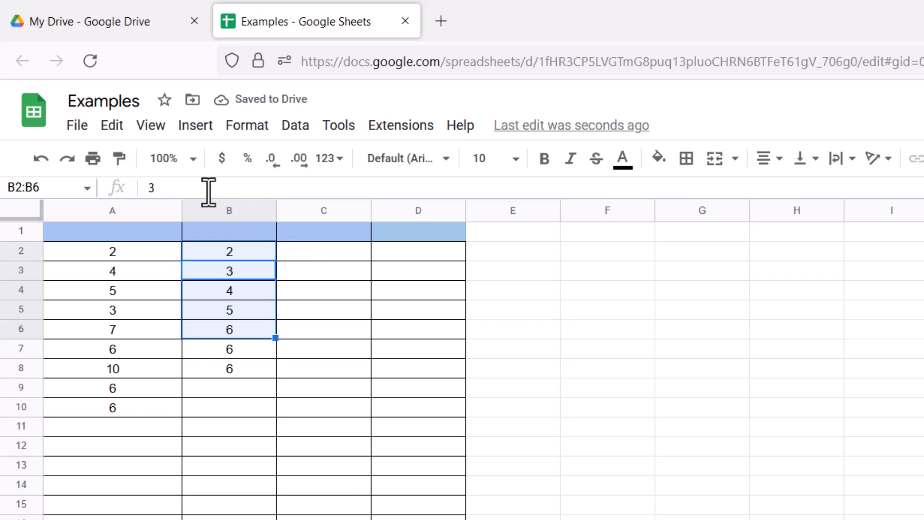
Step: Examine the tied values in cells B6 to B8 of the SORTN output
{"action": "left_click", "coordinate": [233, 353]}
{"action": "key", "text": "Up"}
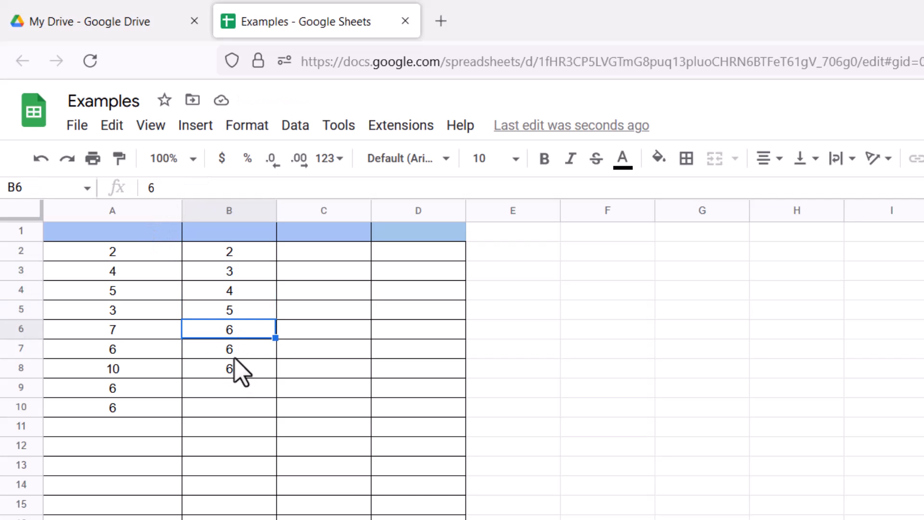
{"action": "key", "text": "Down"}
{"action": "key", "text": "Down"}
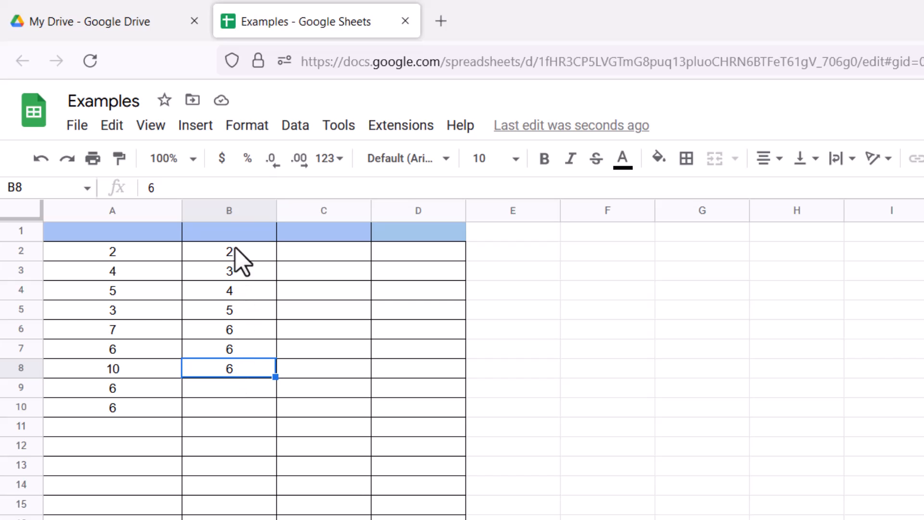
{"action": "left_click", "coordinate": [239, 328]}
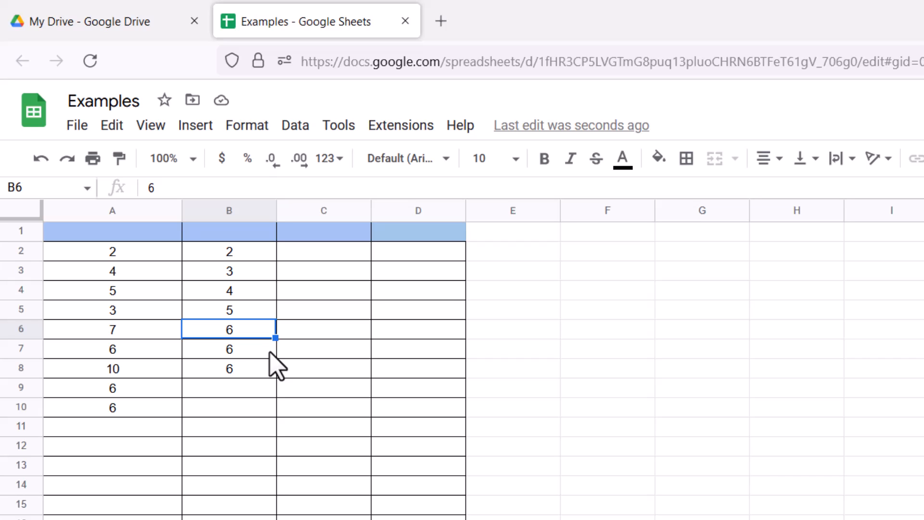
Step: Clear the SORTN results in B2:B8 and open cell B2 for a new formula
{"action": "left_click_drag", "start_coordinate": [241, 373], "coordinate": [239, 259]}
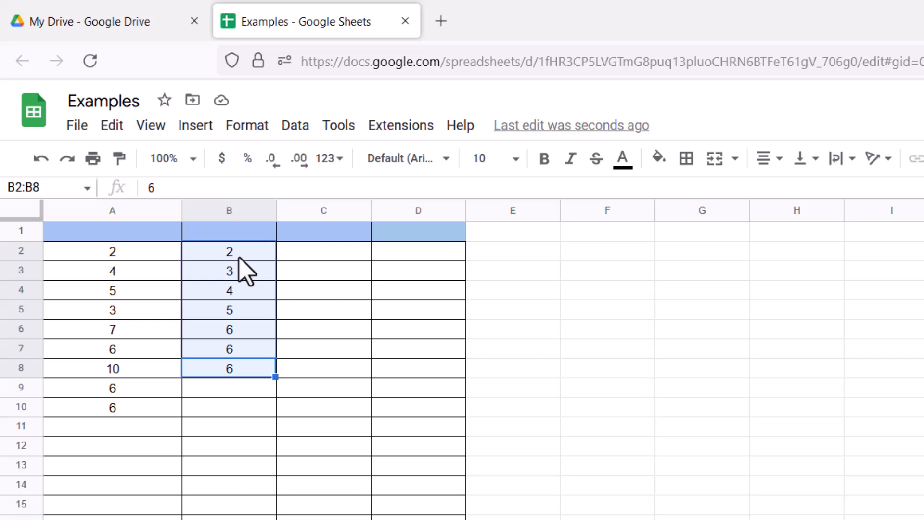
{"action": "key", "text": "Delete"}
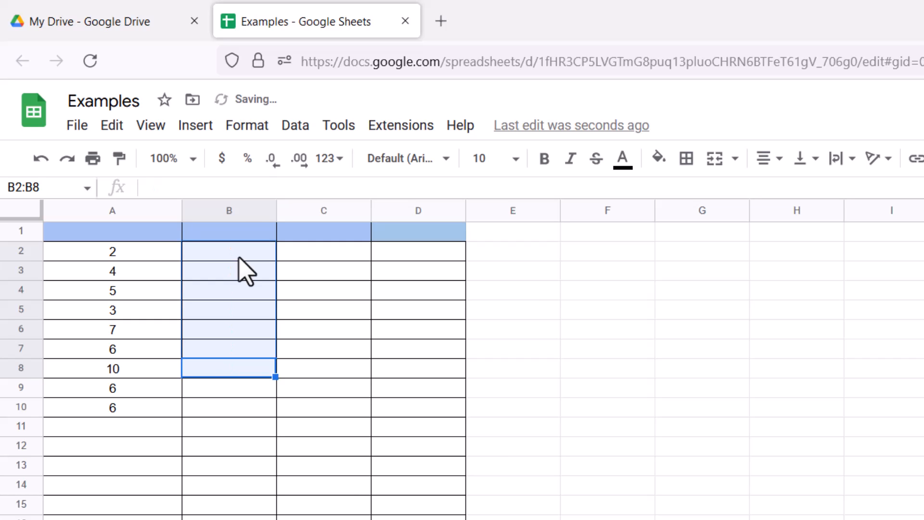
{"action": "left_click", "coordinate": [212, 251]}
{"action": "double_click", "coordinate": [212, 251]}
{"action": "left_click", "coordinate": [197, 189]}
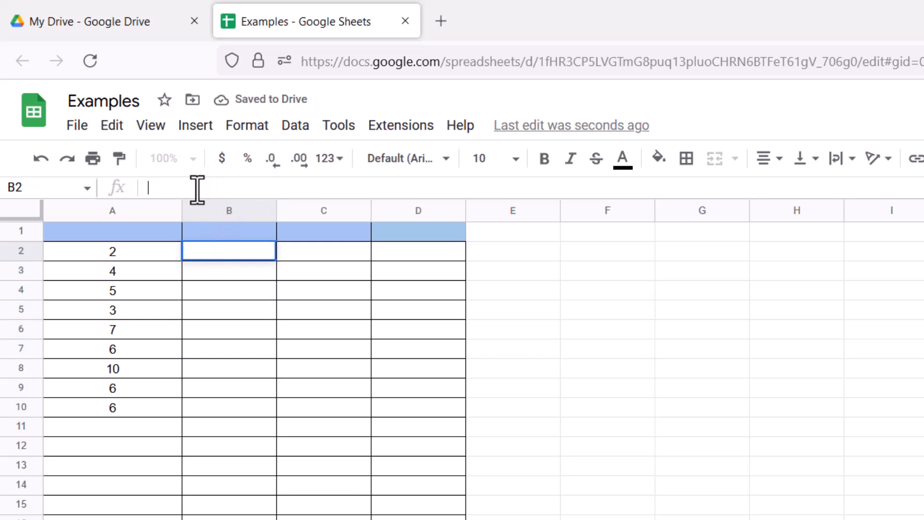
{"action": "type", "text": "=sortn"}
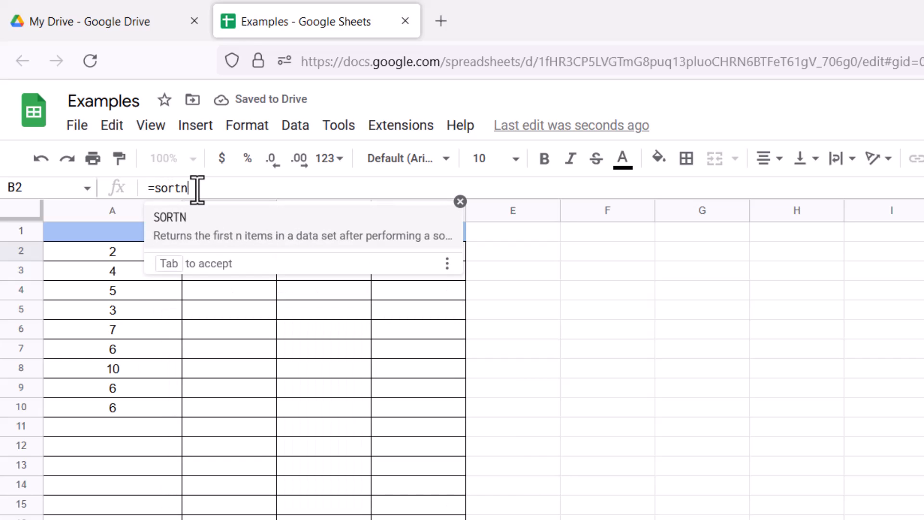
{"action": "key", "text": "BackSpace"}
{"action": "key", "text": "BackSpace"}
{"action": "key", "text": "BackSpace"}
{"action": "key", "text": "BackSpace"}
{"action": "key", "text": "BackSpace"}
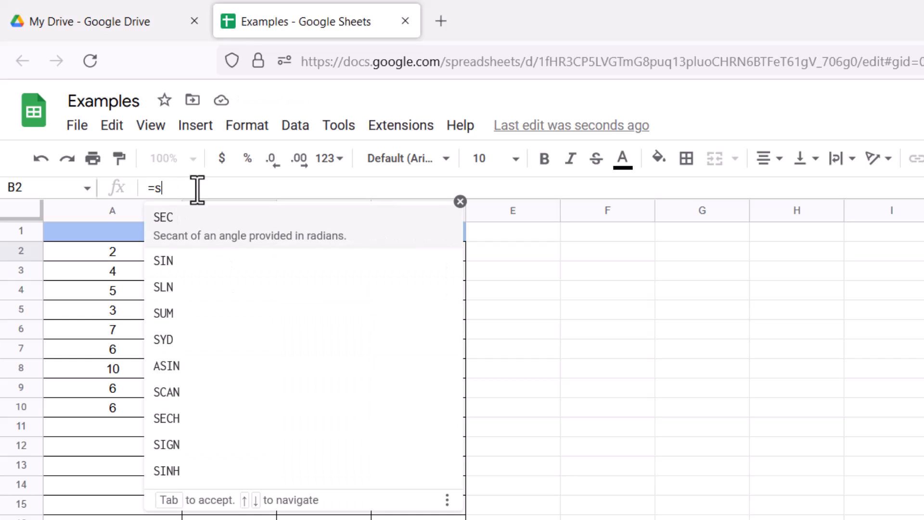
Step: Write the formula =SORTN(A2:A10,5,2) in cell B2 to use ties mode 2 with five items
{"action": "type", "text": "SORT"}
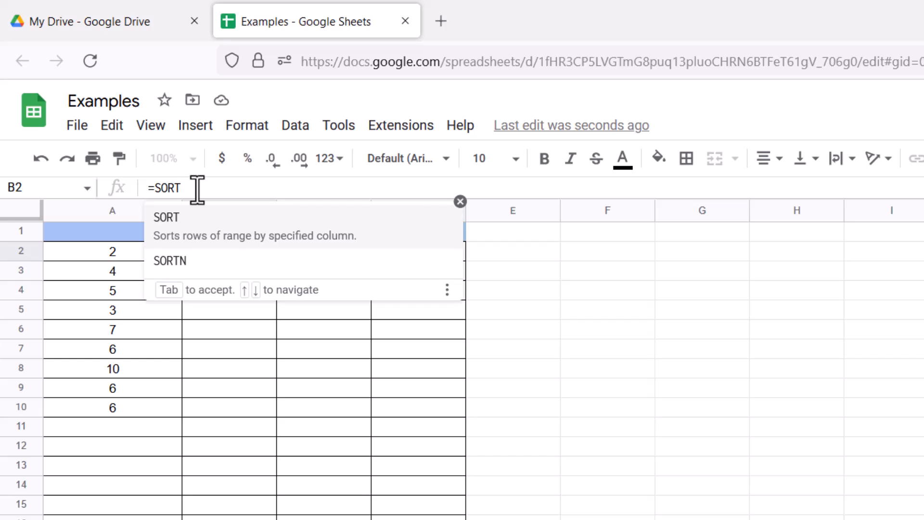
{"action": "type", "text": "M"}
{"action": "key", "text": "BackSpace"}
{"action": "type", "text": "N"}
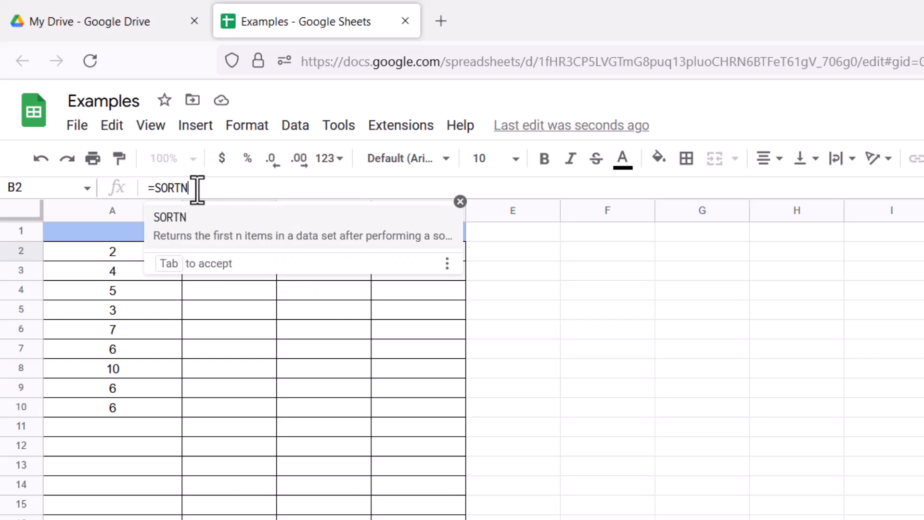
{"action": "key", "text": "Tab"}
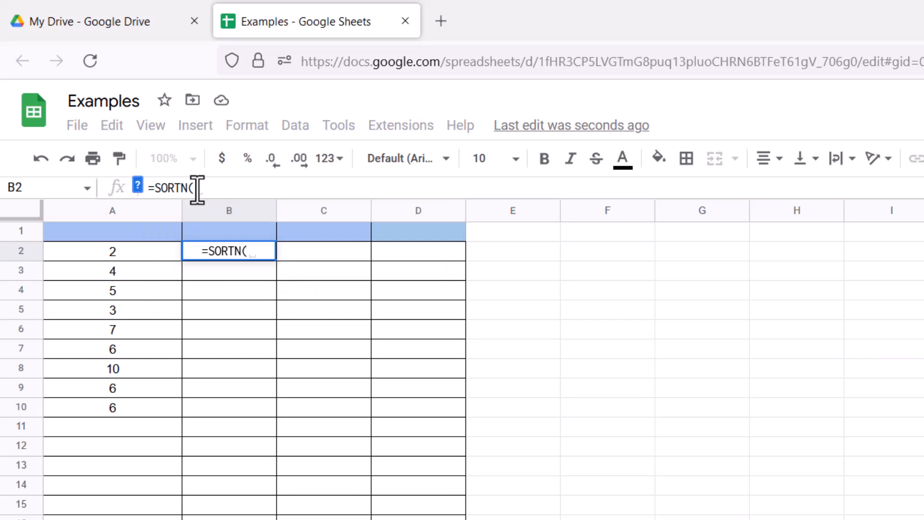
{"action": "type", "text": "A:"}
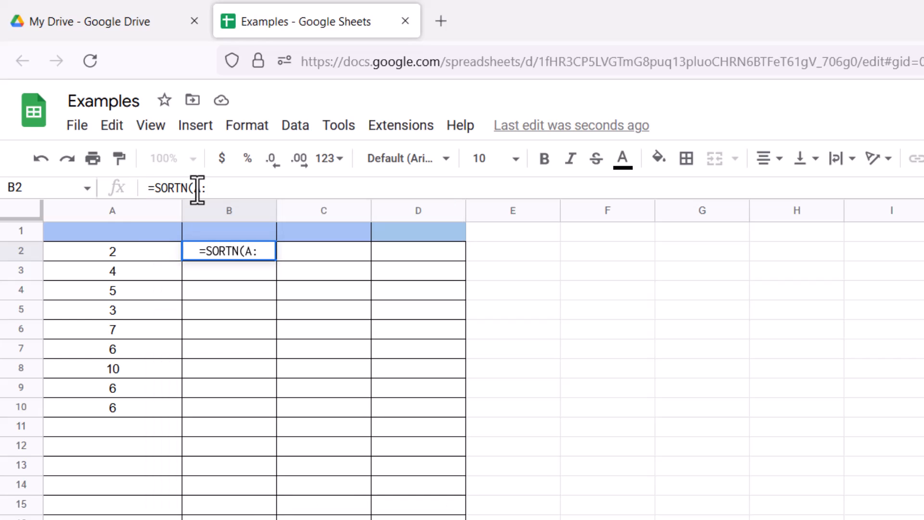
{"action": "key", "text": "BackSpace"}
{"action": "type", "text": "2:A10"}
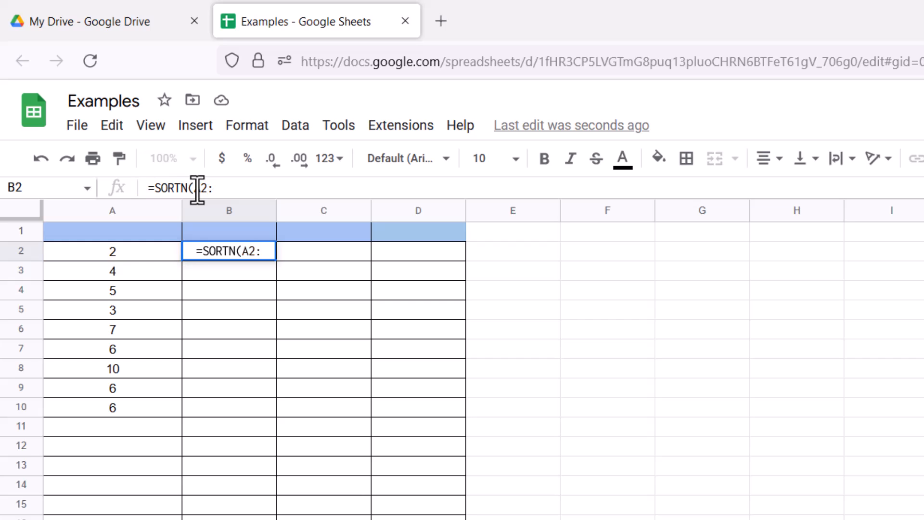
{"action": "type", "text": ", "}
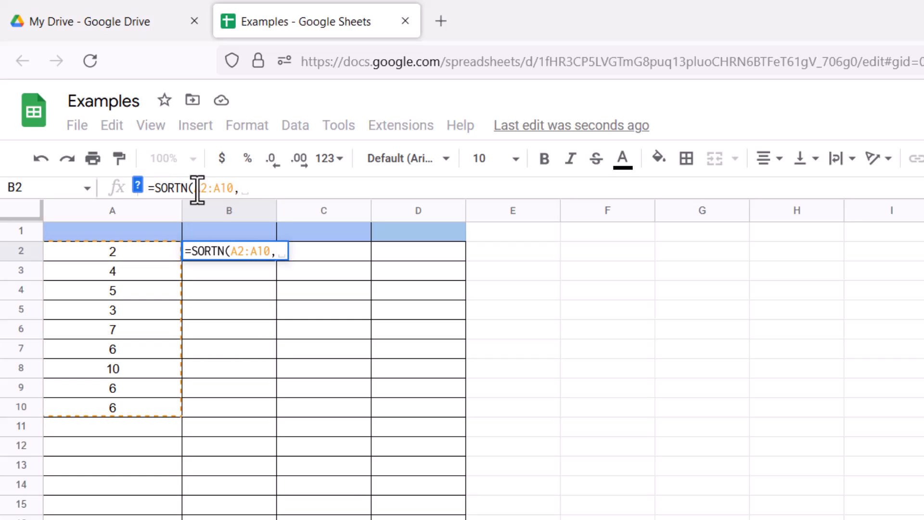
{"action": "type", "text": "5,"}
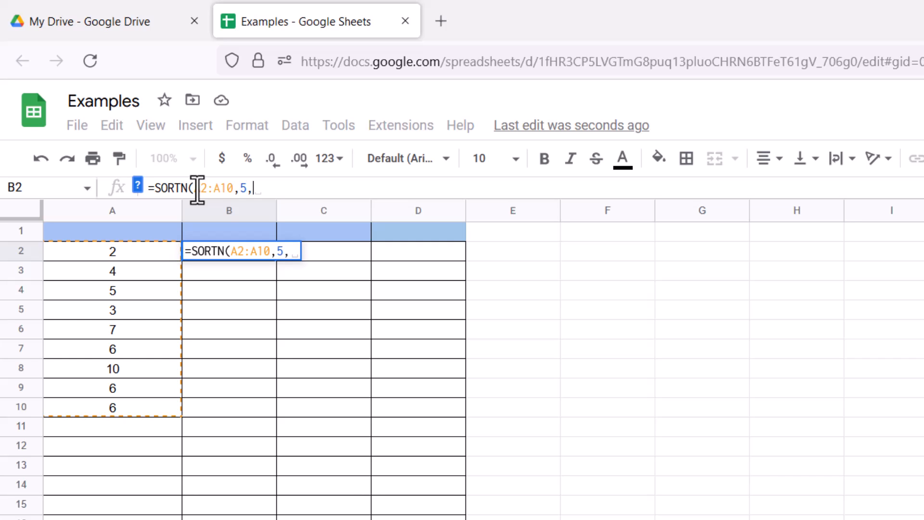
{"action": "type", "text": "2)"}
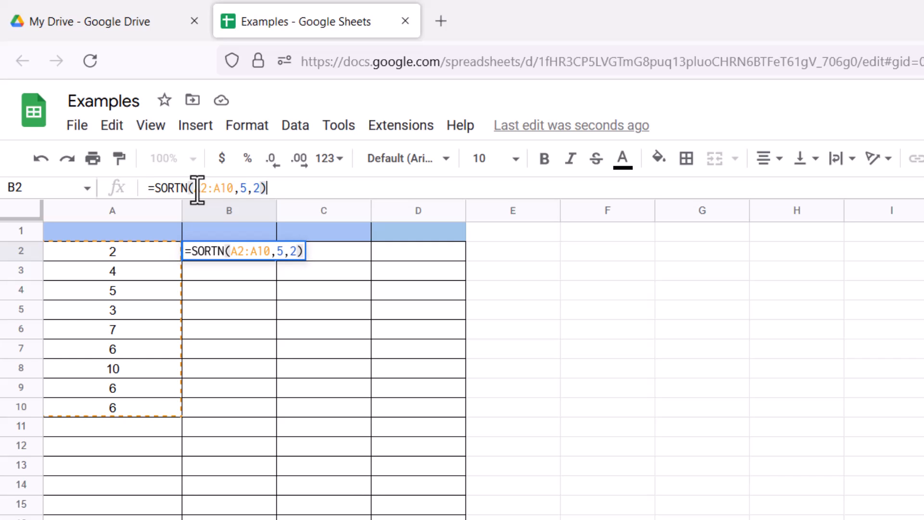